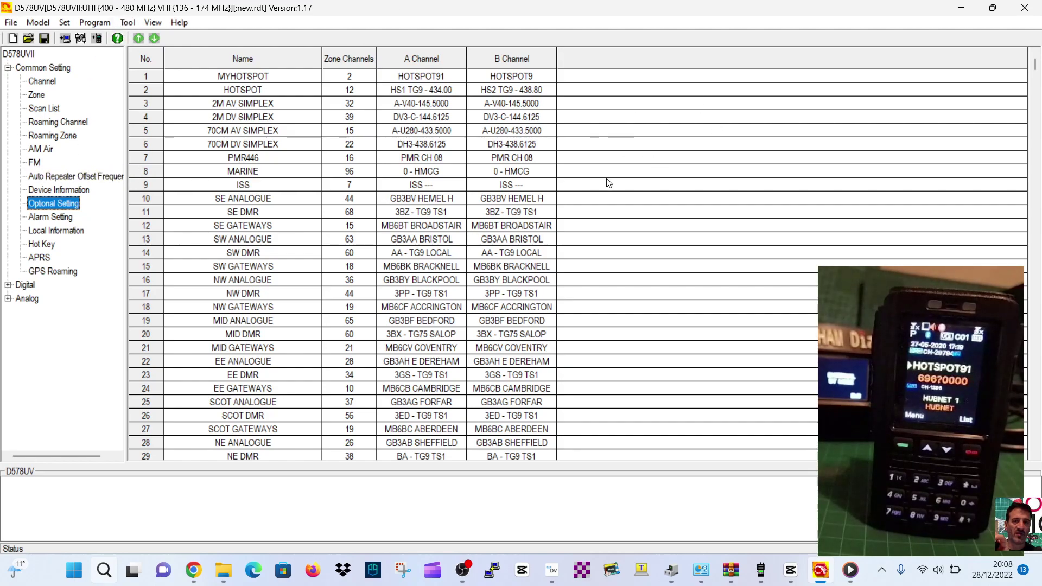
- Review the radio's annex function options, including Bluetooth and Bluetooth handset, and accept them as set
click(127, 23)
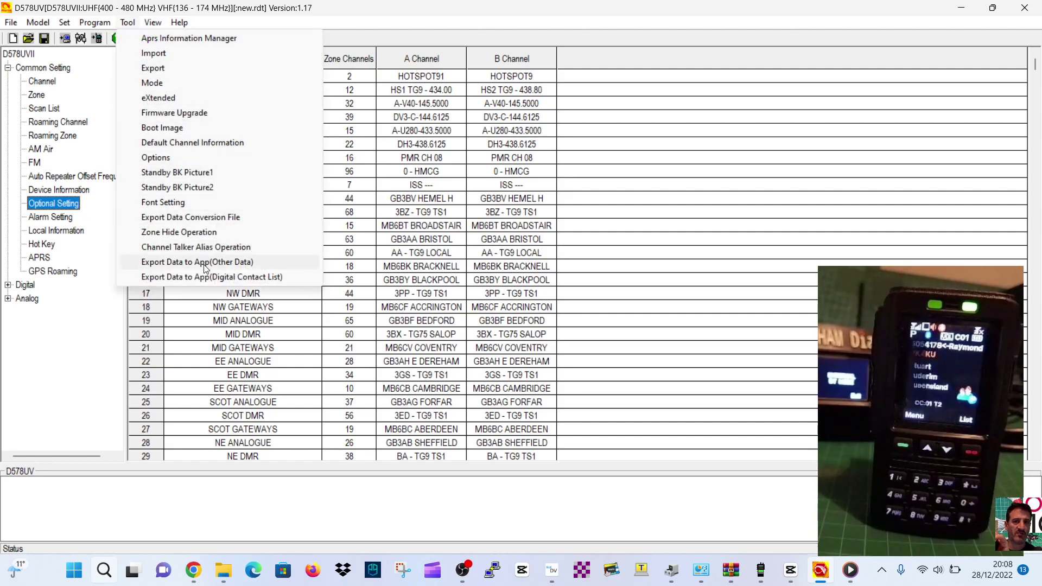
click(163, 158)
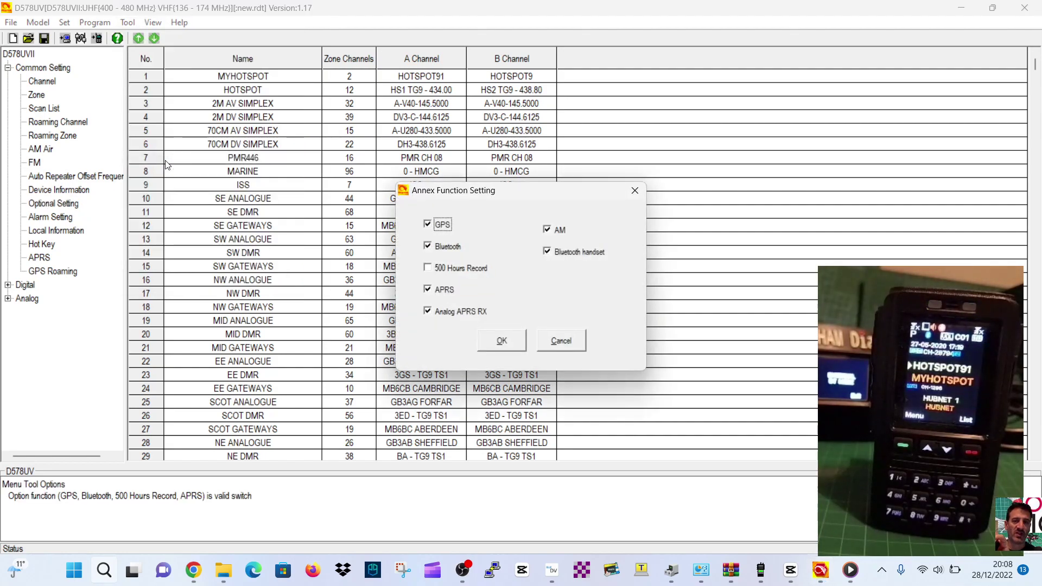
drag(541, 190, 459, 125)
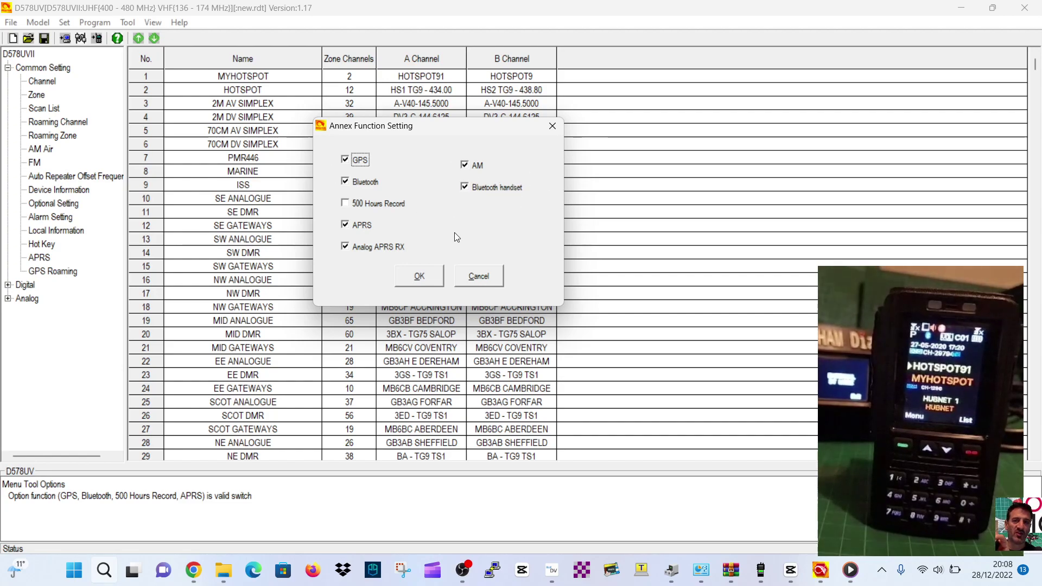
click(431, 278)
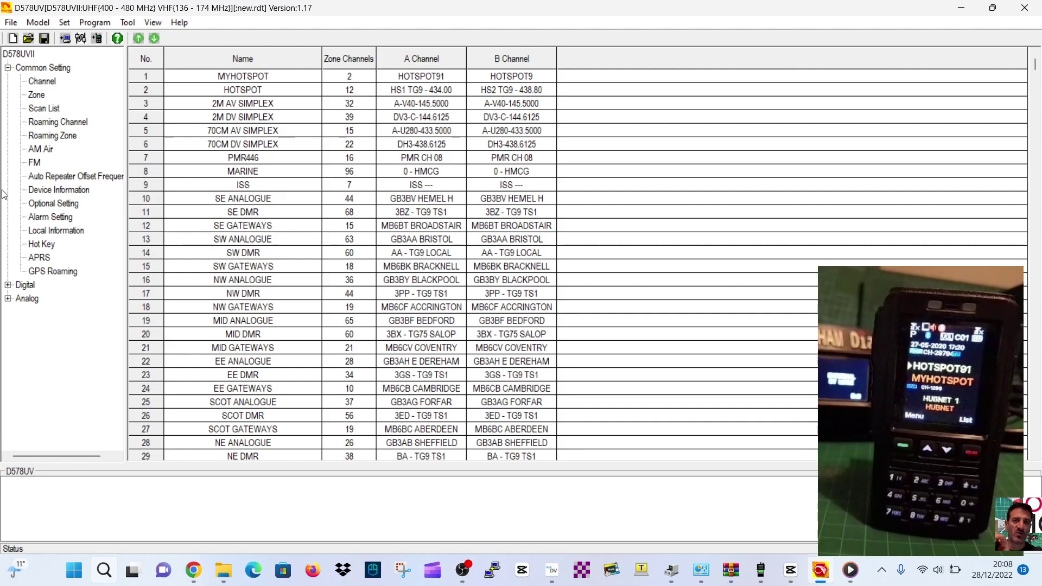
- Open the optional settings and examine the Bluetooth and power-on parameters
click(54, 205)
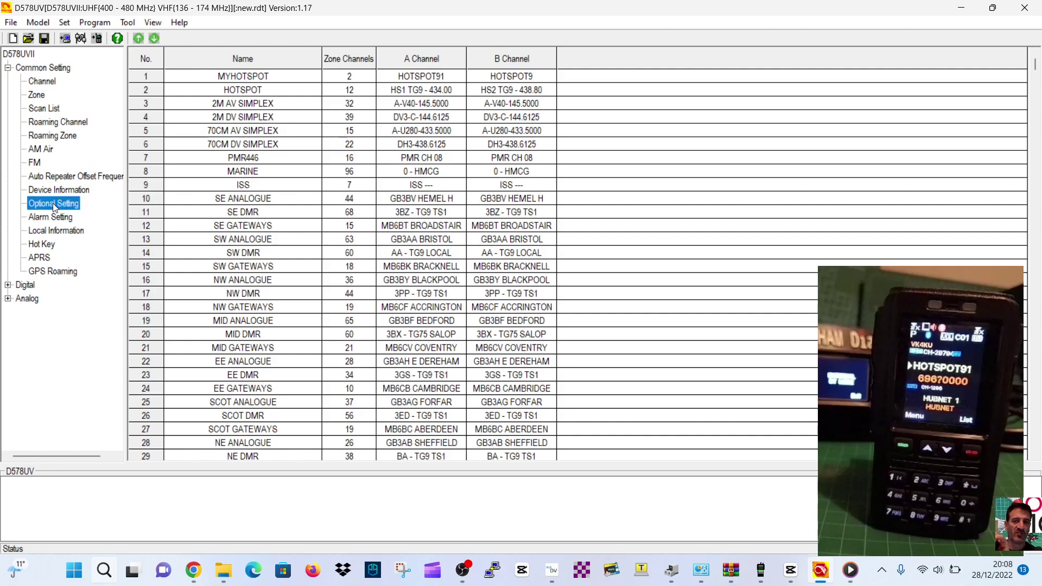
double_click(54, 205)
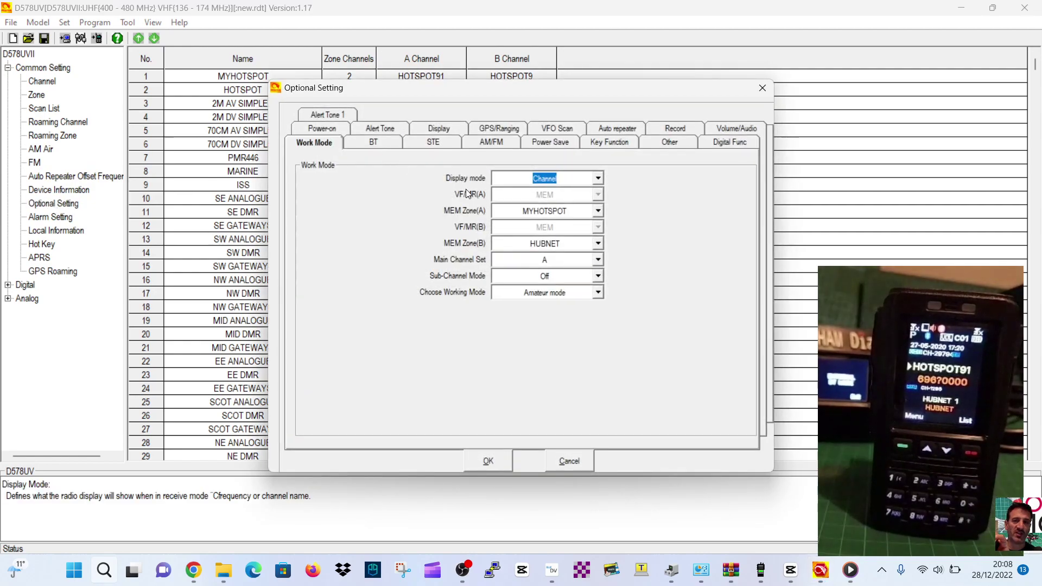
click(374, 143)
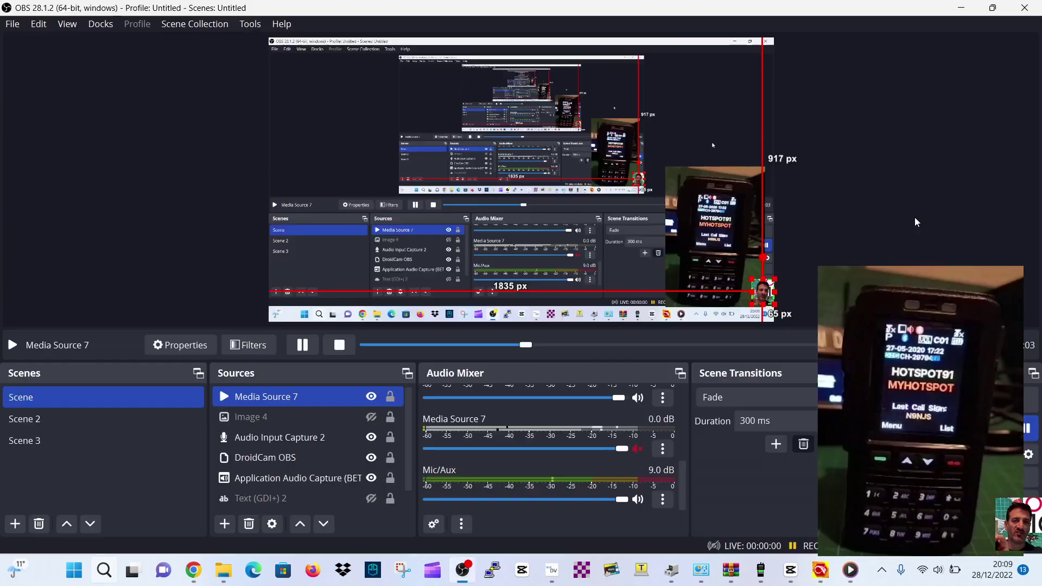
key(alt+Tab)
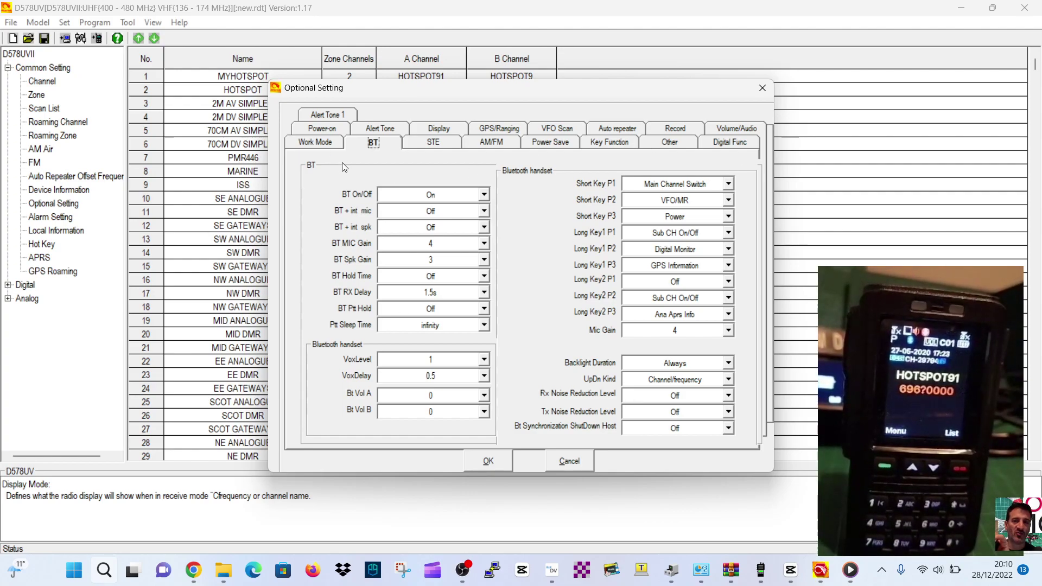
click(323, 129)
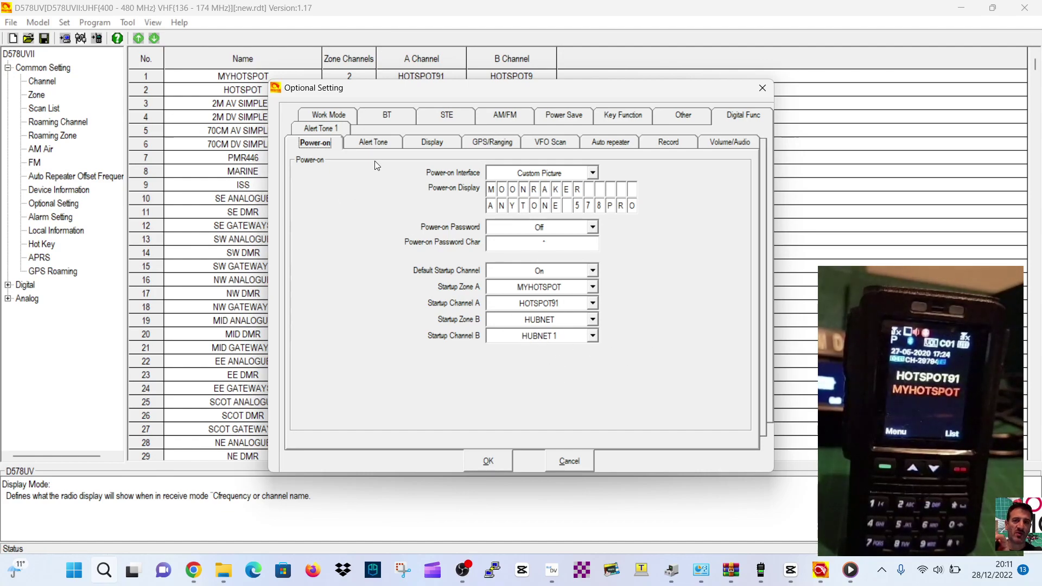
click(376, 115)
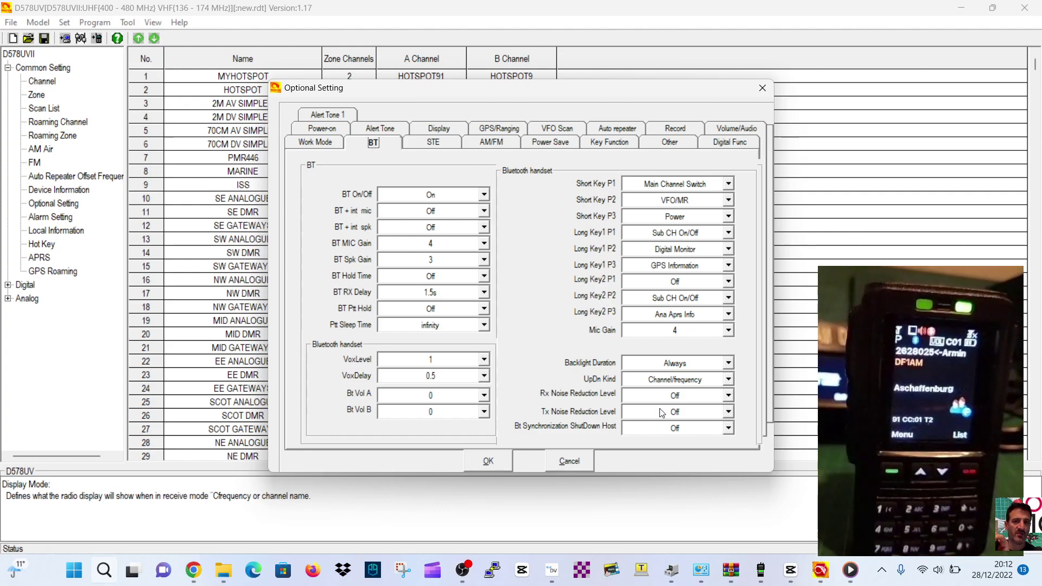
- Examine the Bluetooth handset choices for backlight duration, UpDn kind, Rx/Tx noise reduction and synchronized host shutdown, and accept the optional settings
click(728, 363)
click(728, 365)
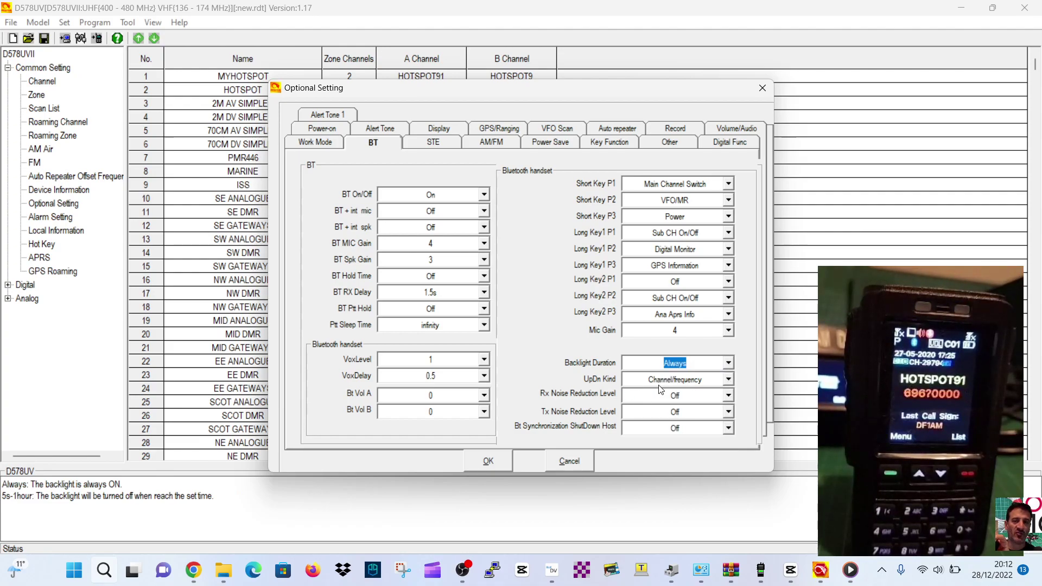
click(731, 380)
click(731, 380)
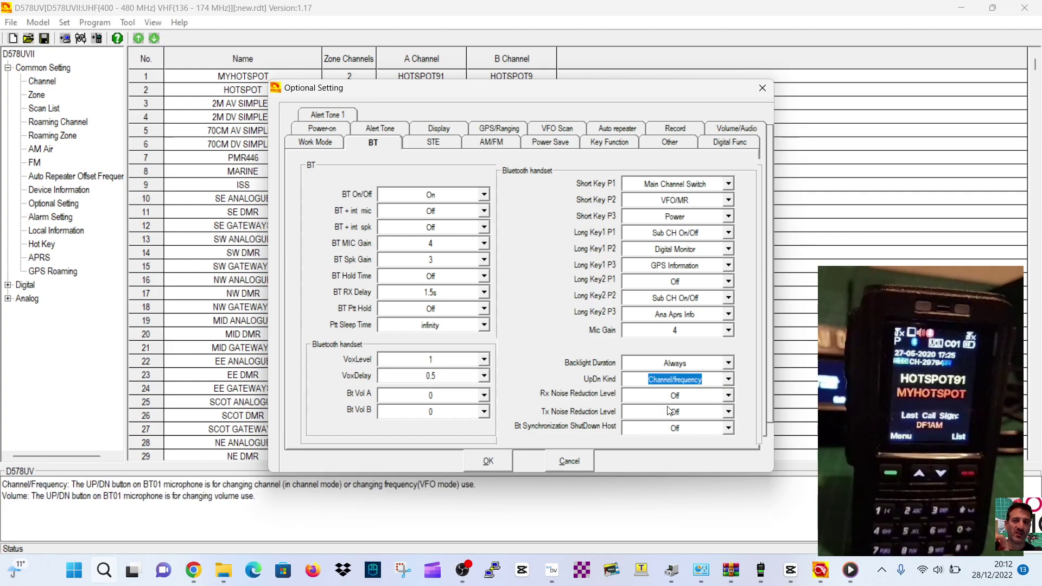
click(727, 400)
click(730, 402)
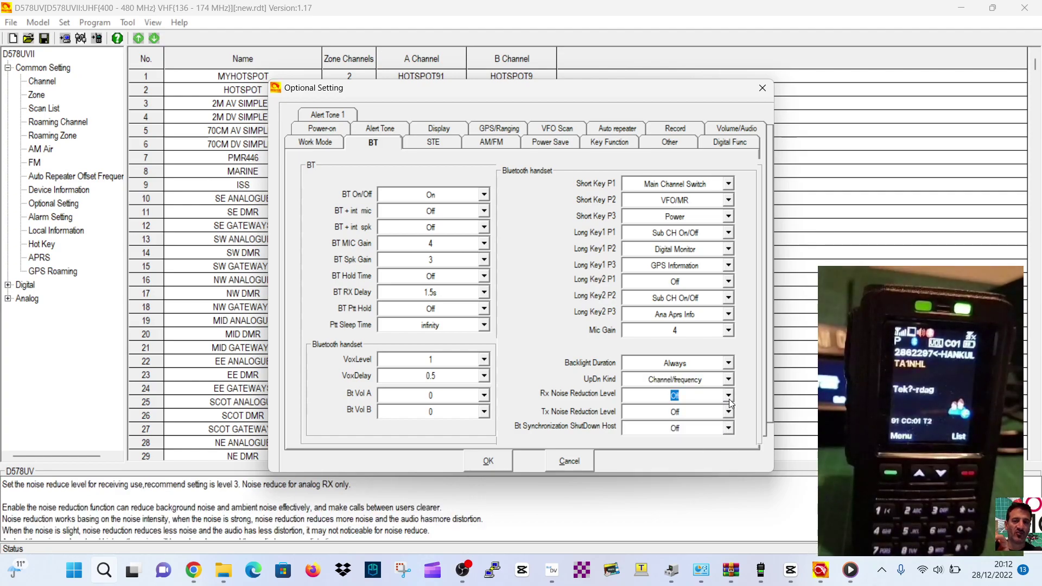
click(727, 415)
click(727, 413)
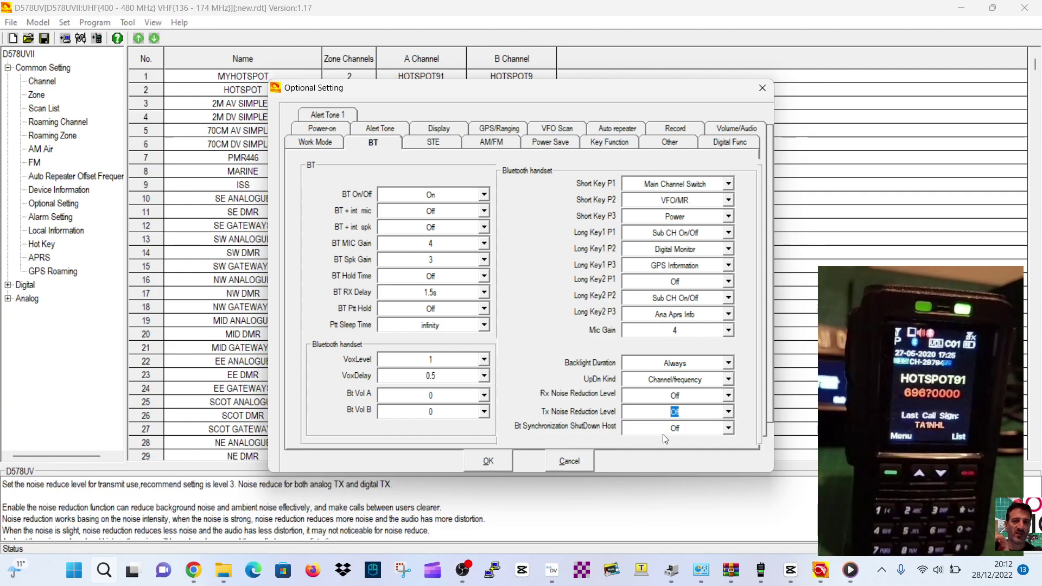
click(729, 428)
click(702, 453)
click(495, 461)
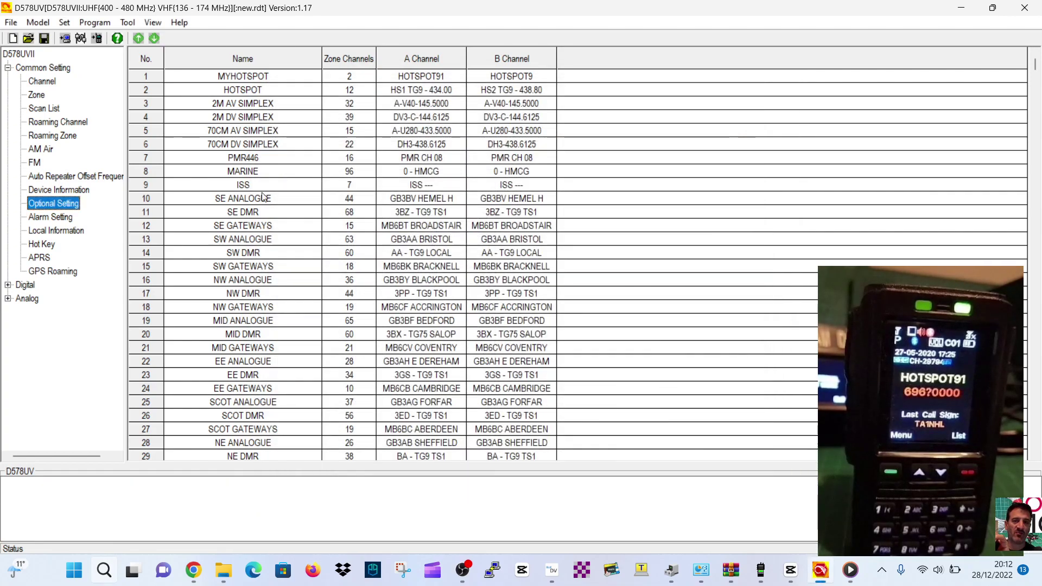
- Save the codeplug to the Desktop as newFGG in the .rdt data file format
click(44, 38)
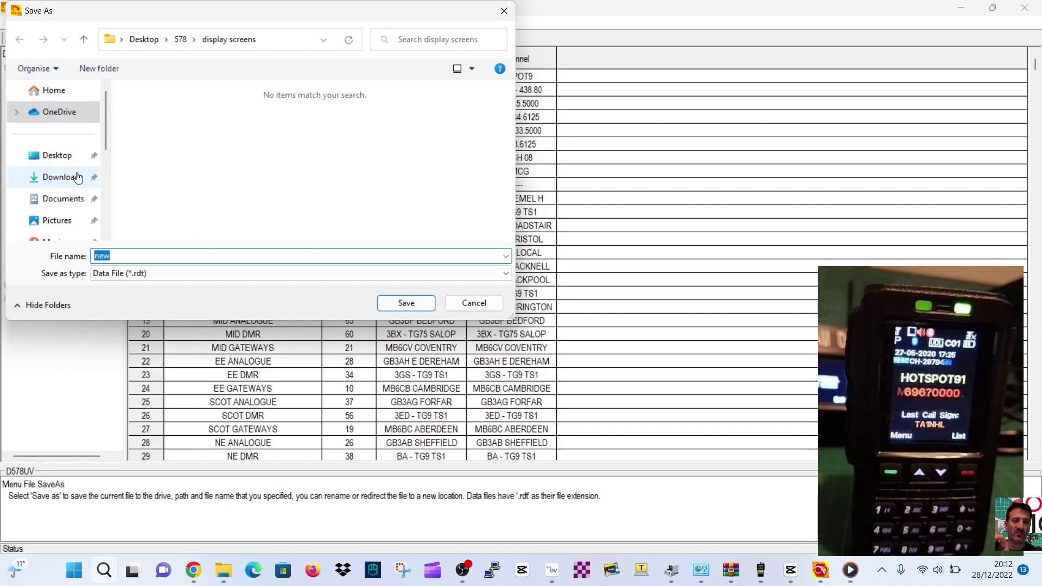
click(57, 156)
click(142, 109)
click(137, 257)
click(137, 256)
text(FGG)
click(406, 303)
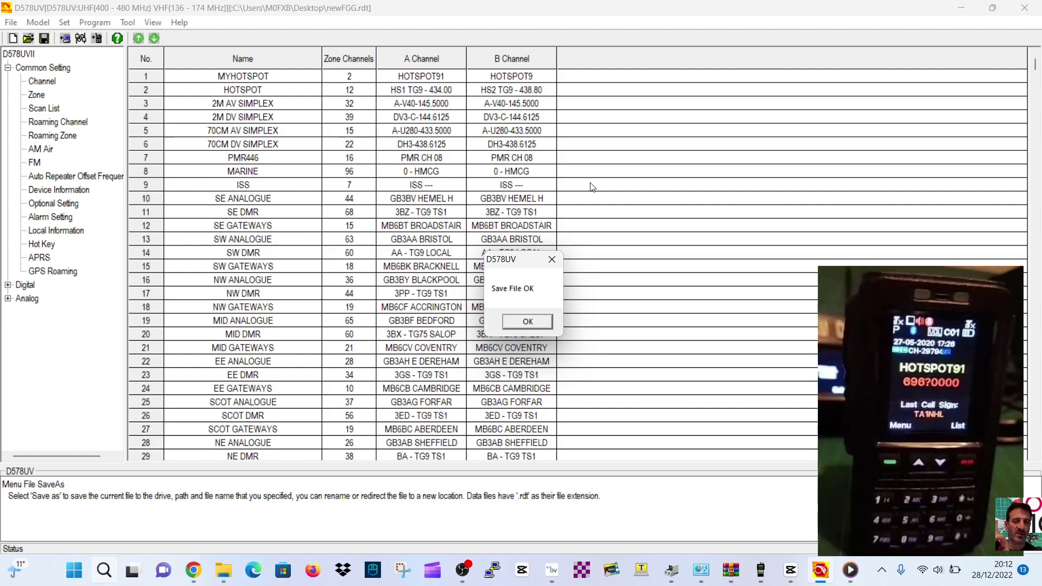
click(530, 323)
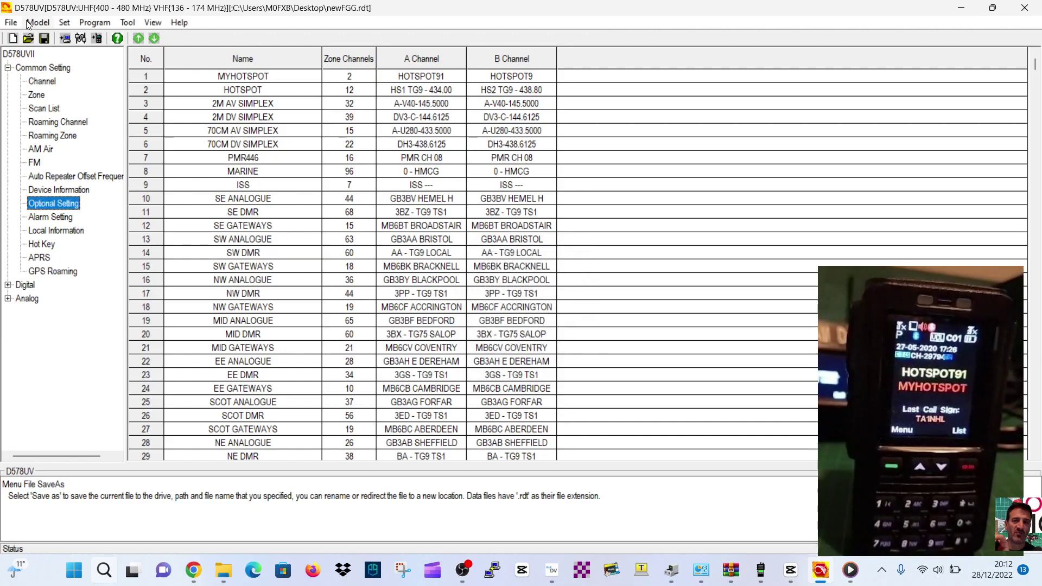
- Write the codeplug to the radio with only Other Data included, leaving out the Digital Contact List
click(102, 22)
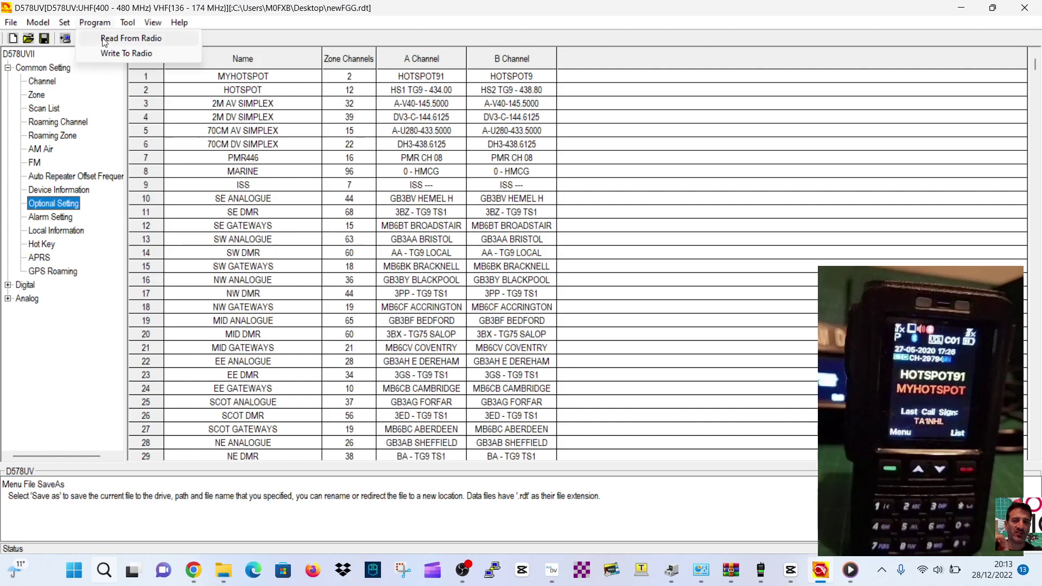
click(114, 53)
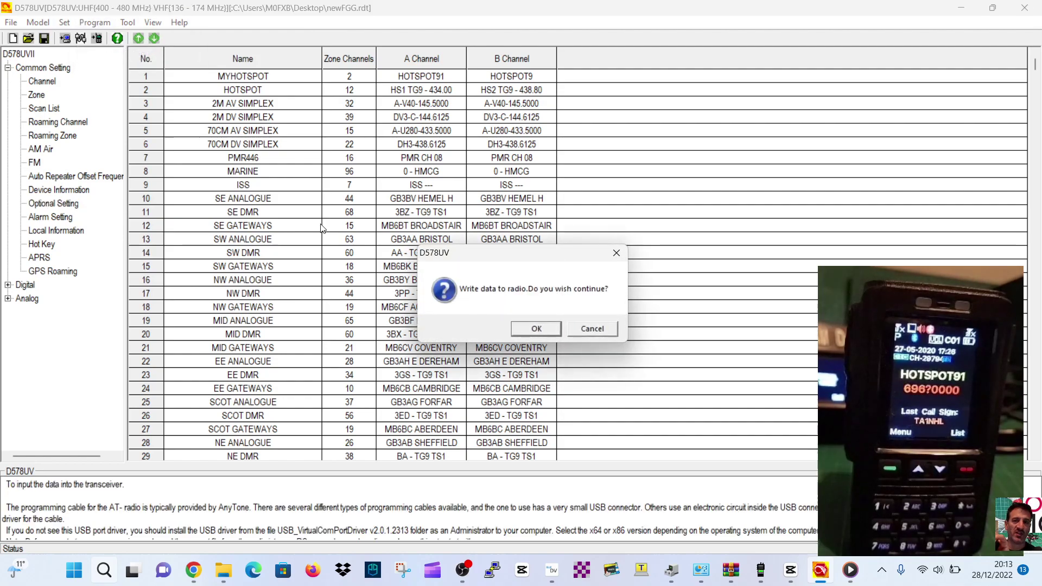
click(525, 330)
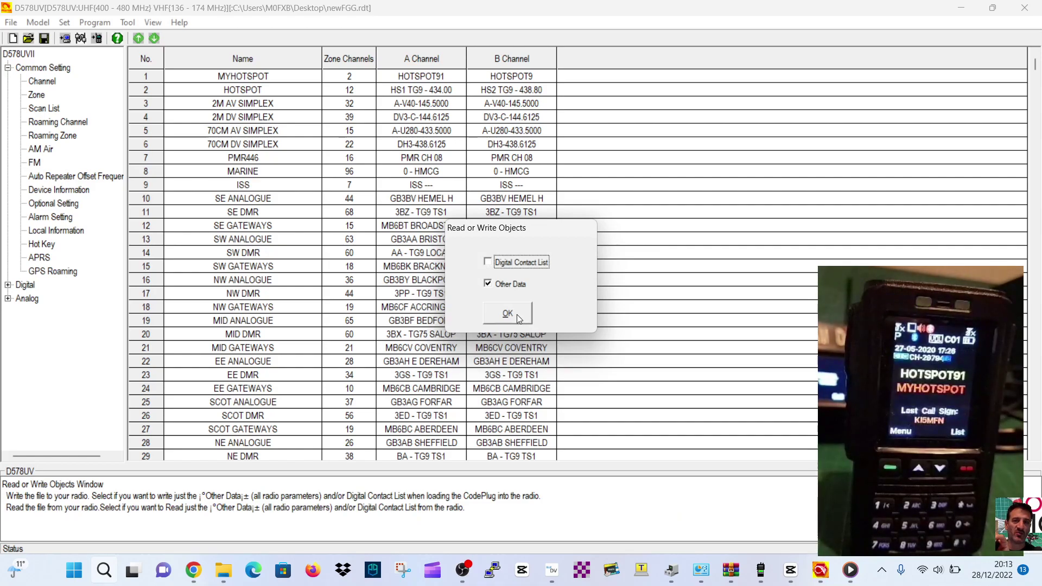
click(521, 315)
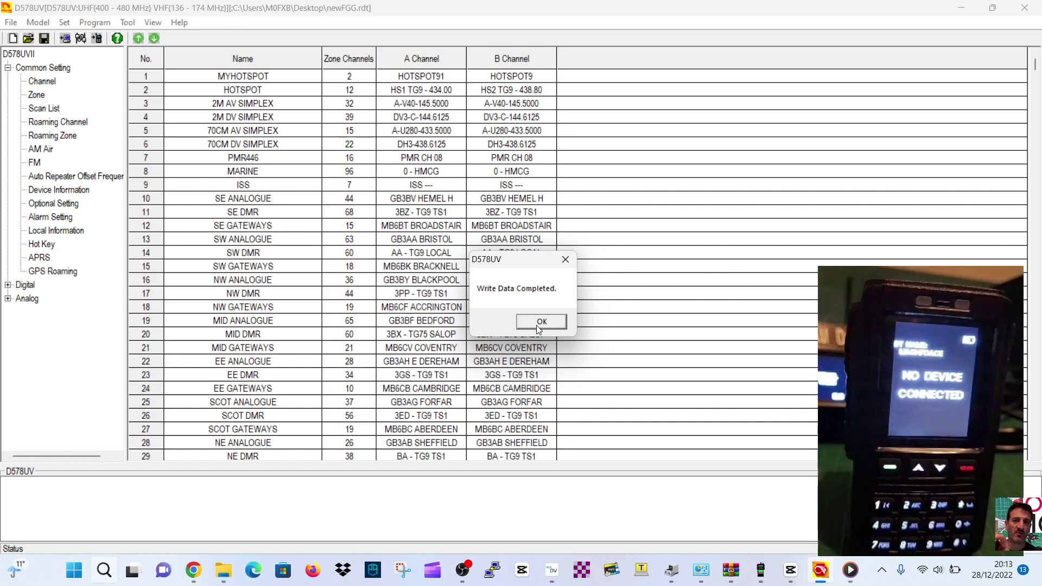
click(538, 327)
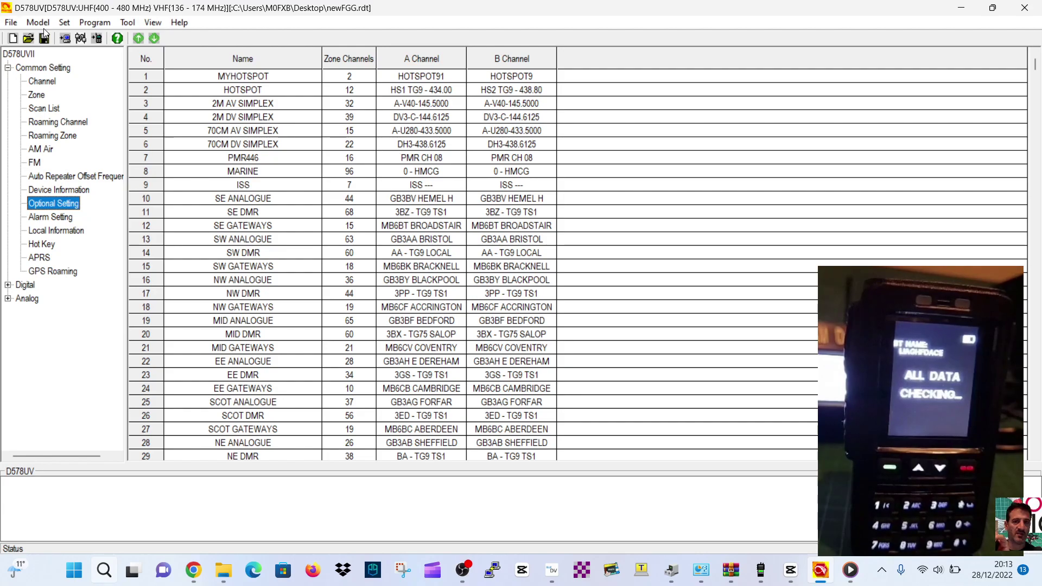
- View the picture in the boot image tool and close it without writing to the radio
click(96, 24)
mouse_move(126, 24)
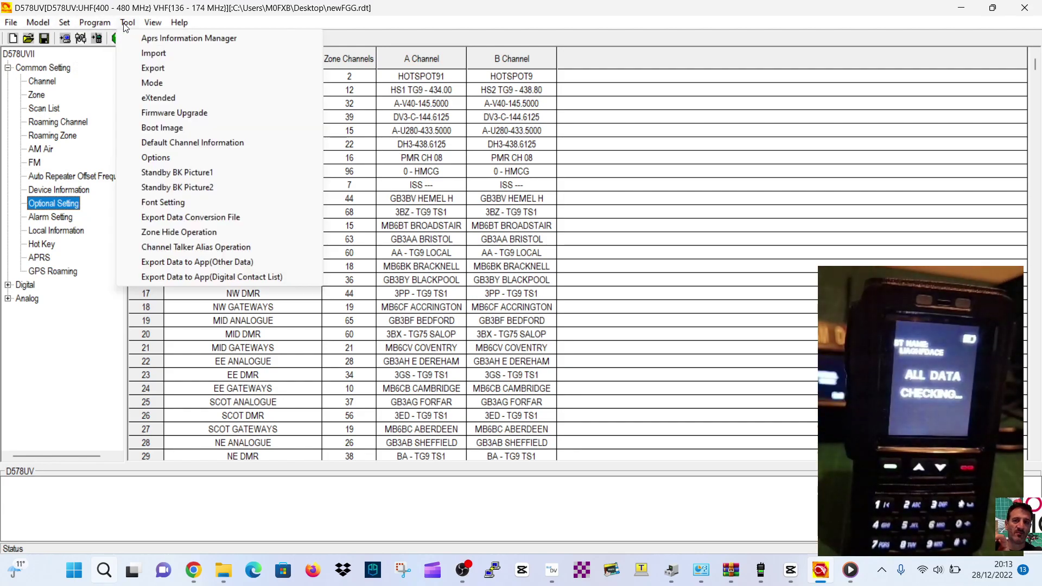
click(180, 130)
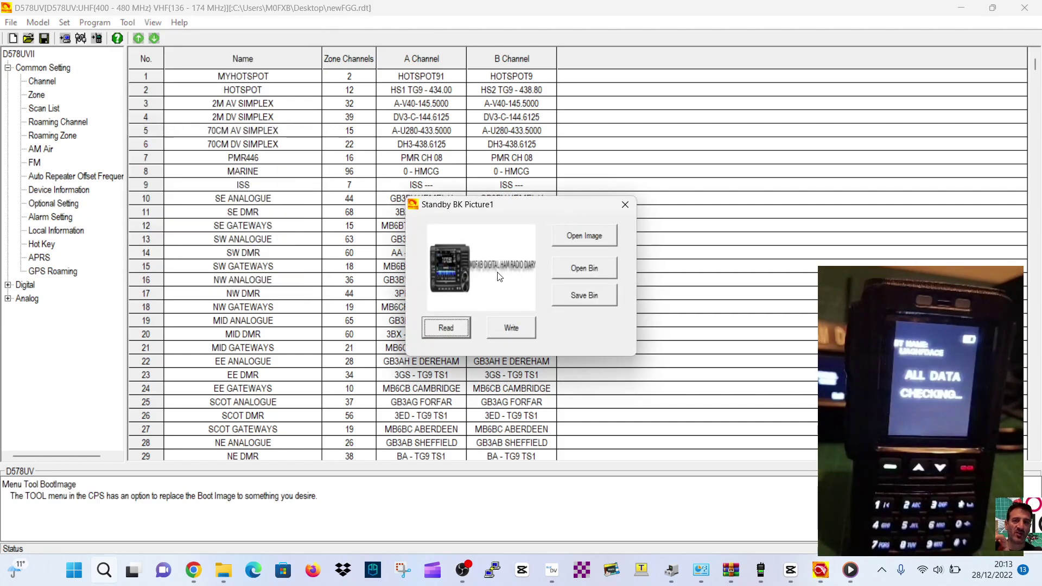
click(625, 209)
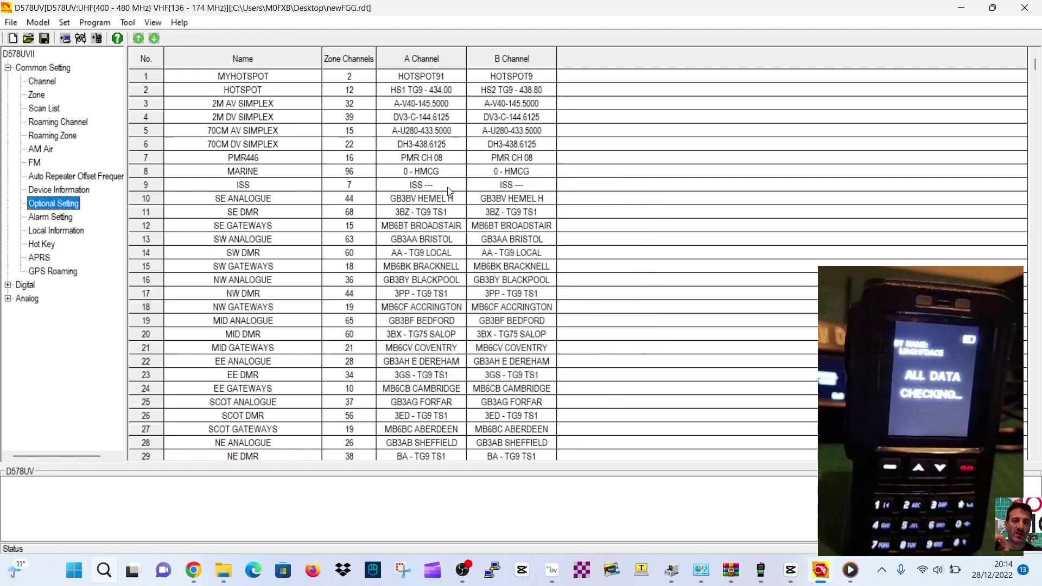